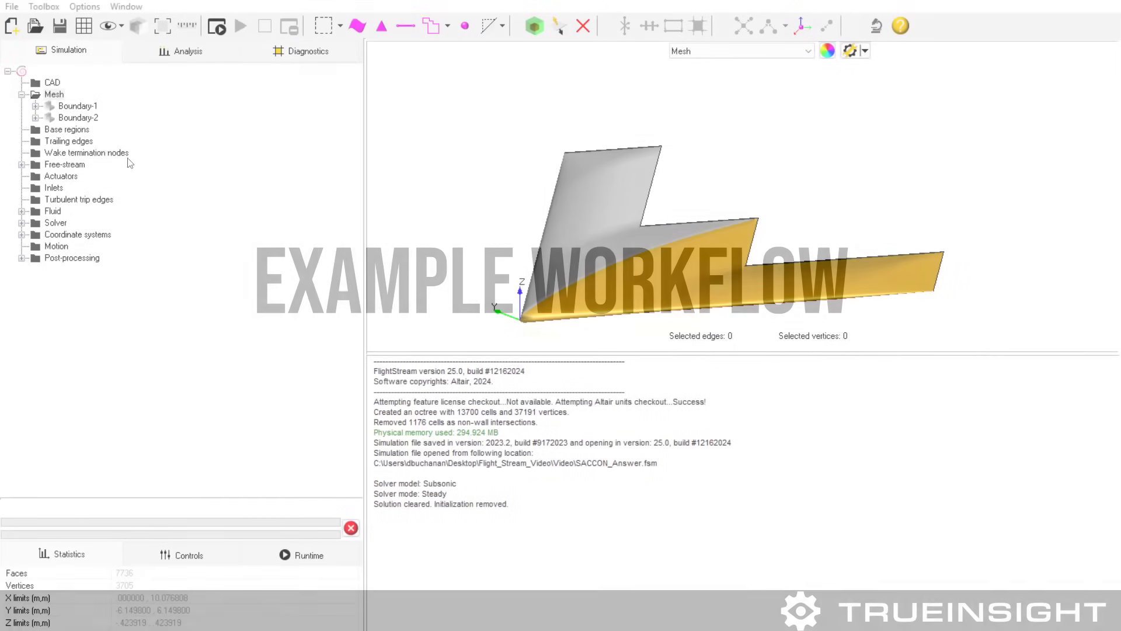
Step: Delete Boundary-2 so only the half-span wing remains, shown as a wireframe mesh
click(78, 118)
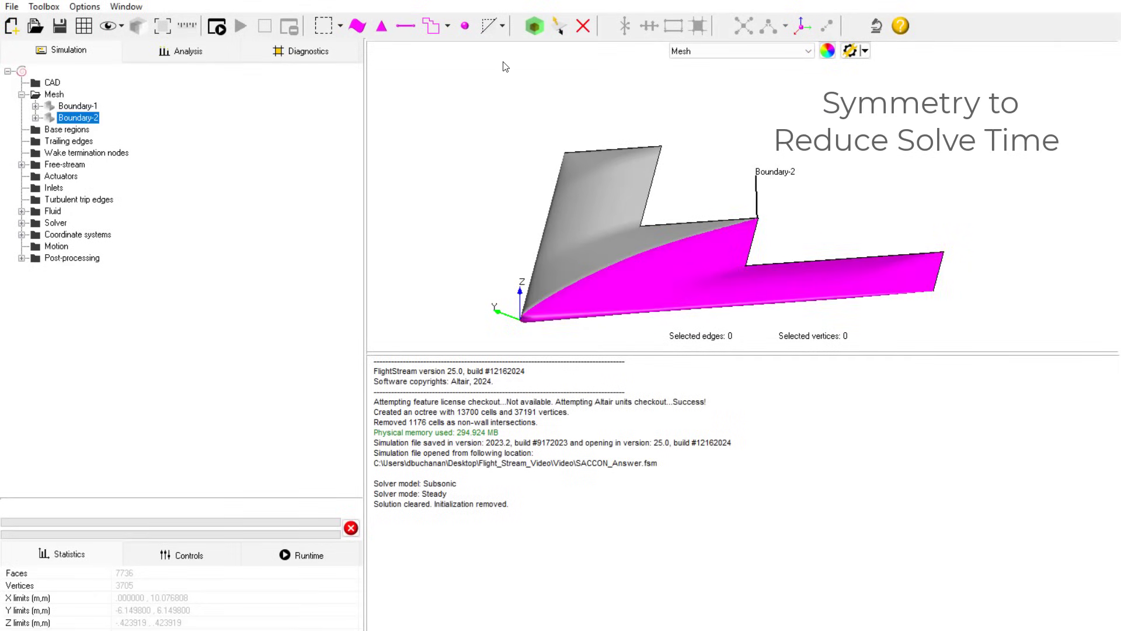
drag(486, 197, 521, 222)
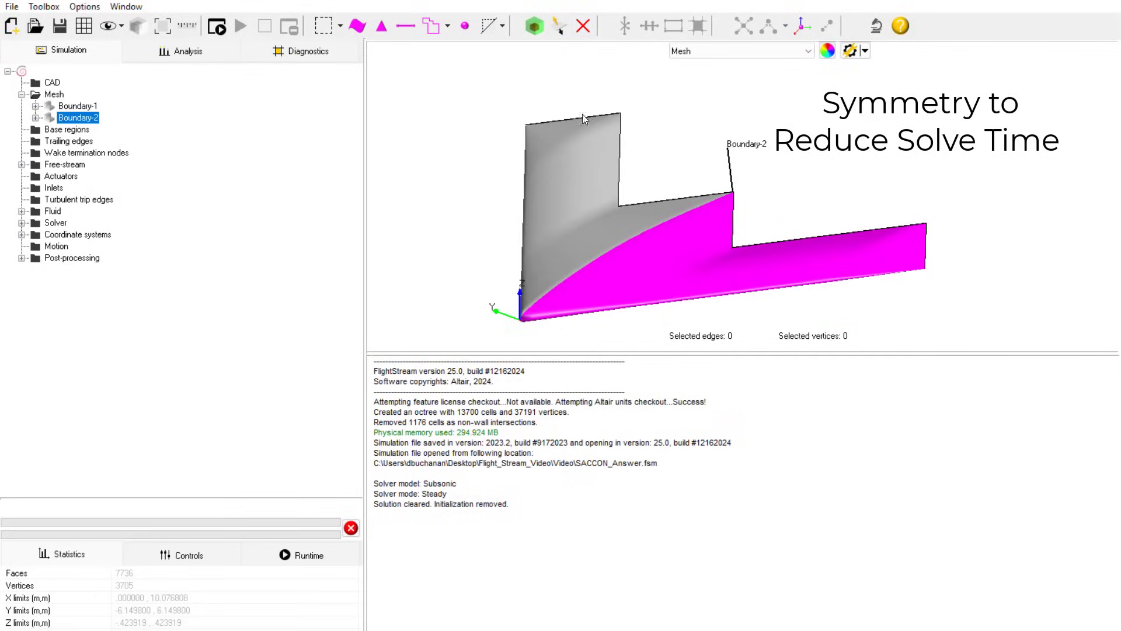
click(583, 27)
click(81, 27)
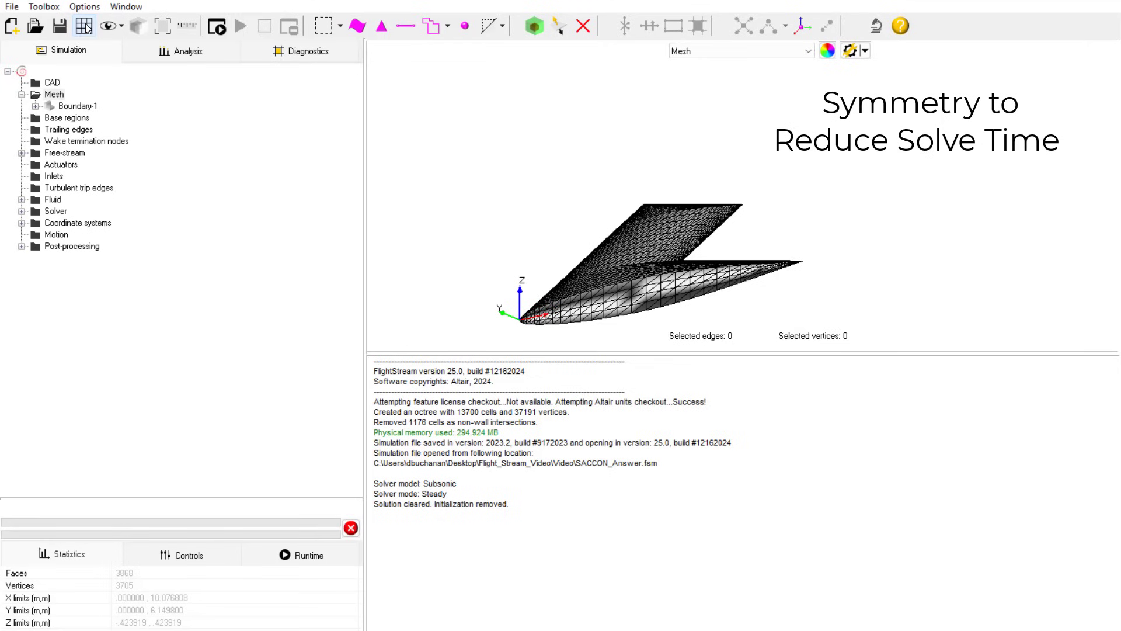
Step: Highlight the symmetry-plane faces in Diagnostics and add a new User frame coordinate system
click(308, 51)
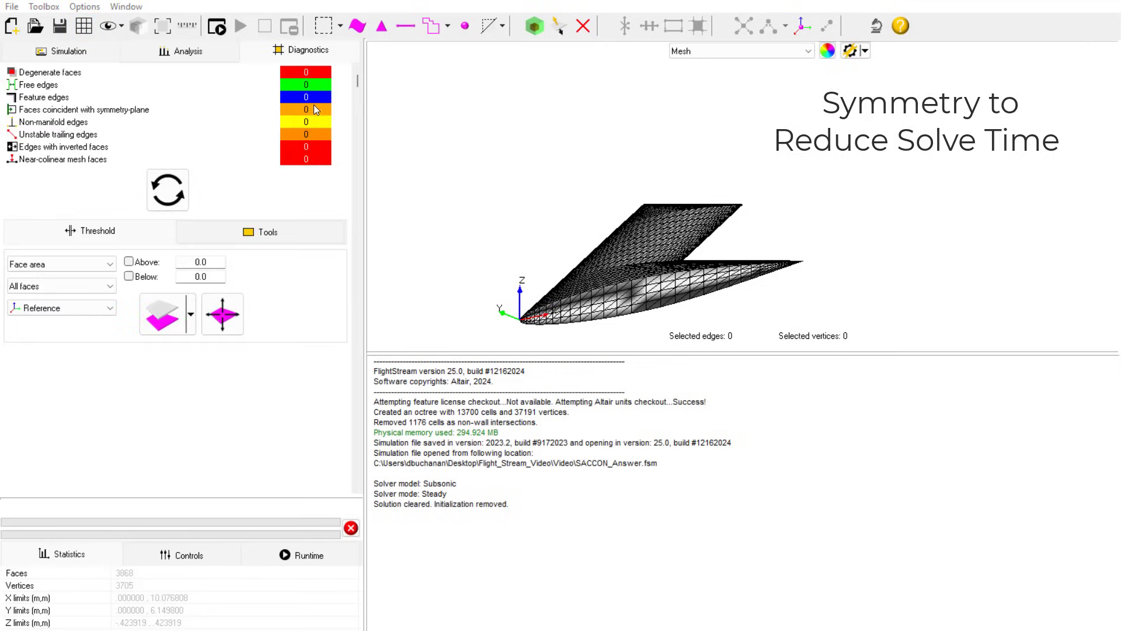
click(313, 109)
click(312, 111)
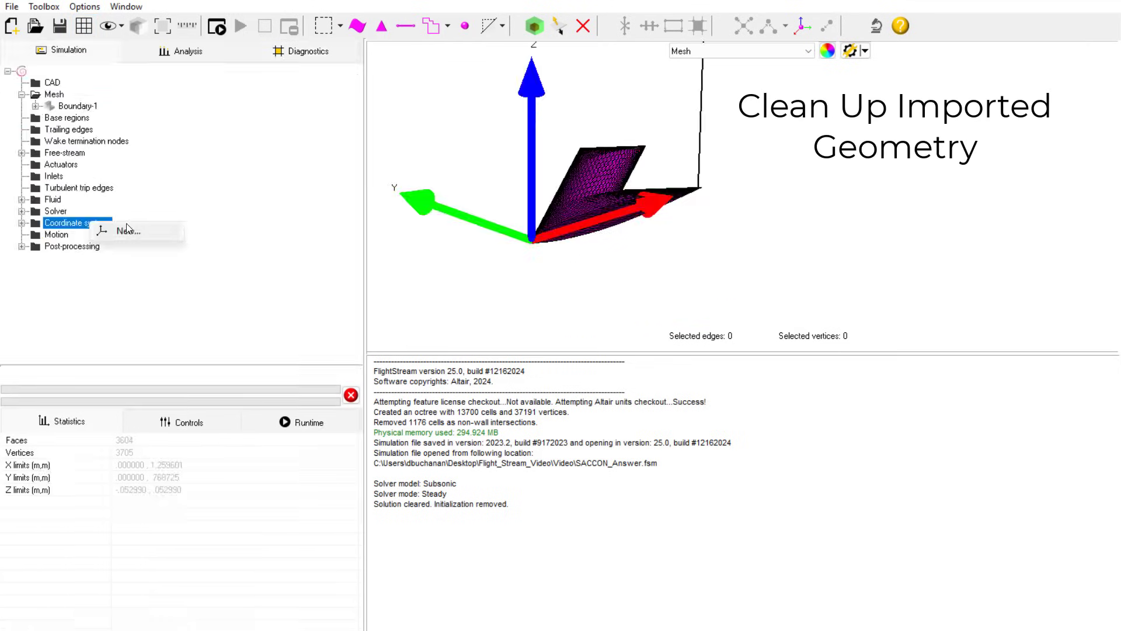
click(127, 230)
Step: Edit the User frame to be named MRP with origin 0.63, 0, 0, and apply
right_click(81, 246)
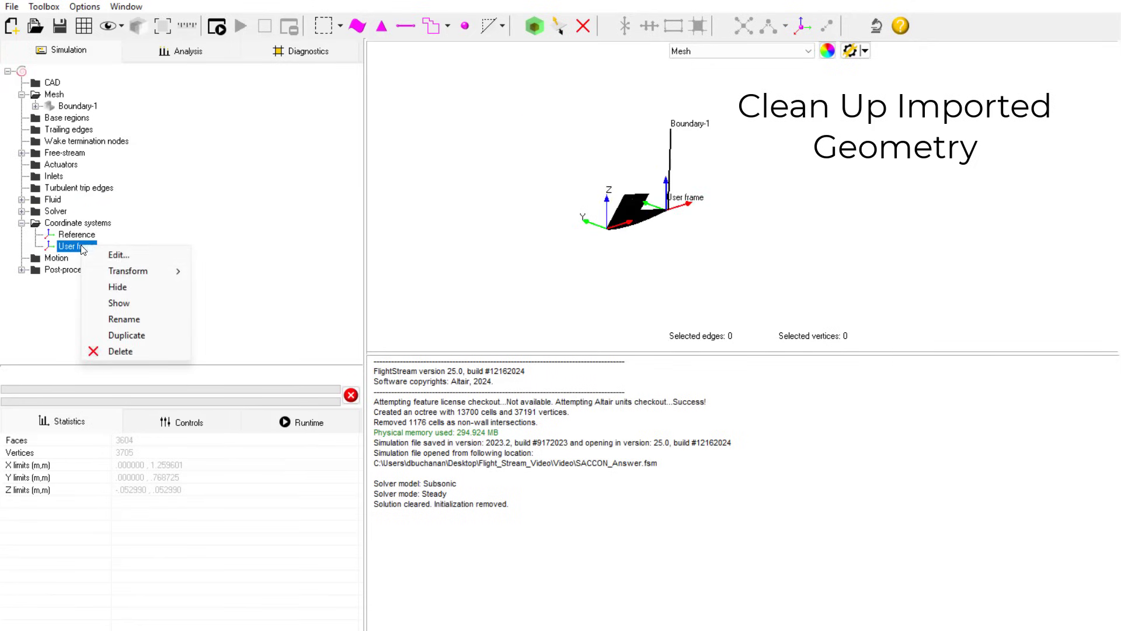
click(119, 255)
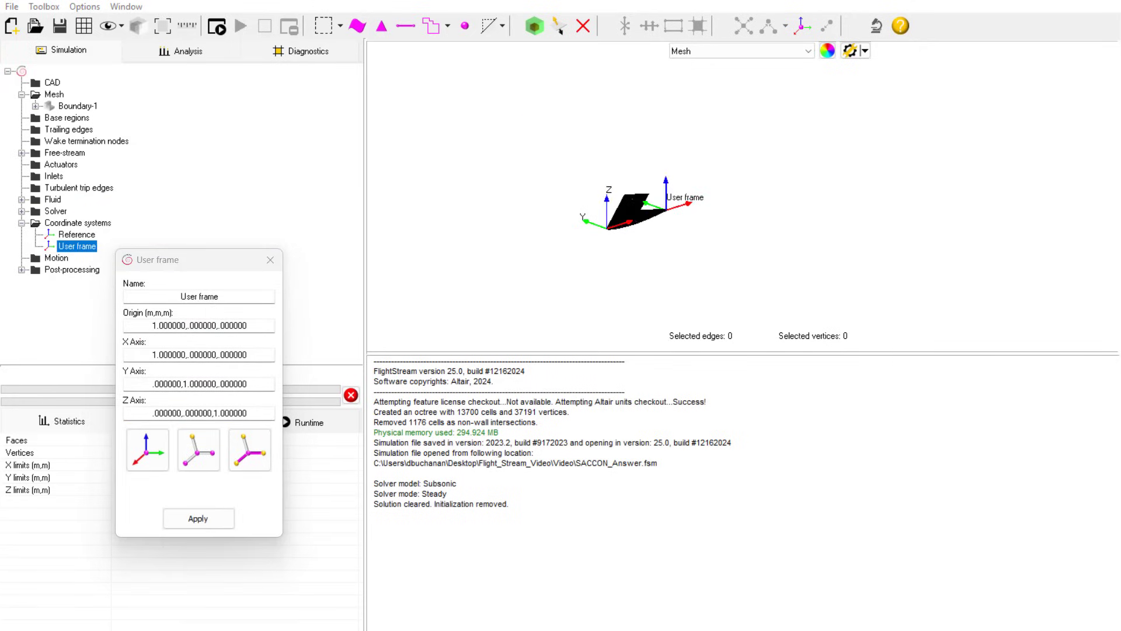
click(241, 299)
double_click(240, 300)
click(240, 300)
drag(241, 300, 115, 297)
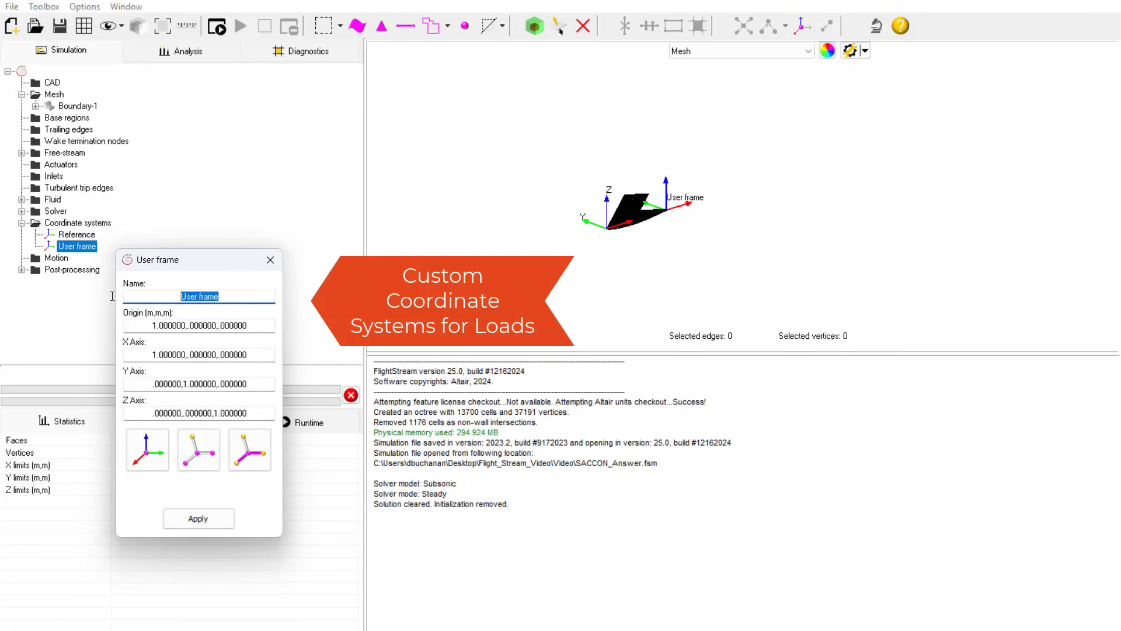
text(MRP)
key(Tab)
text(0.63,0,)
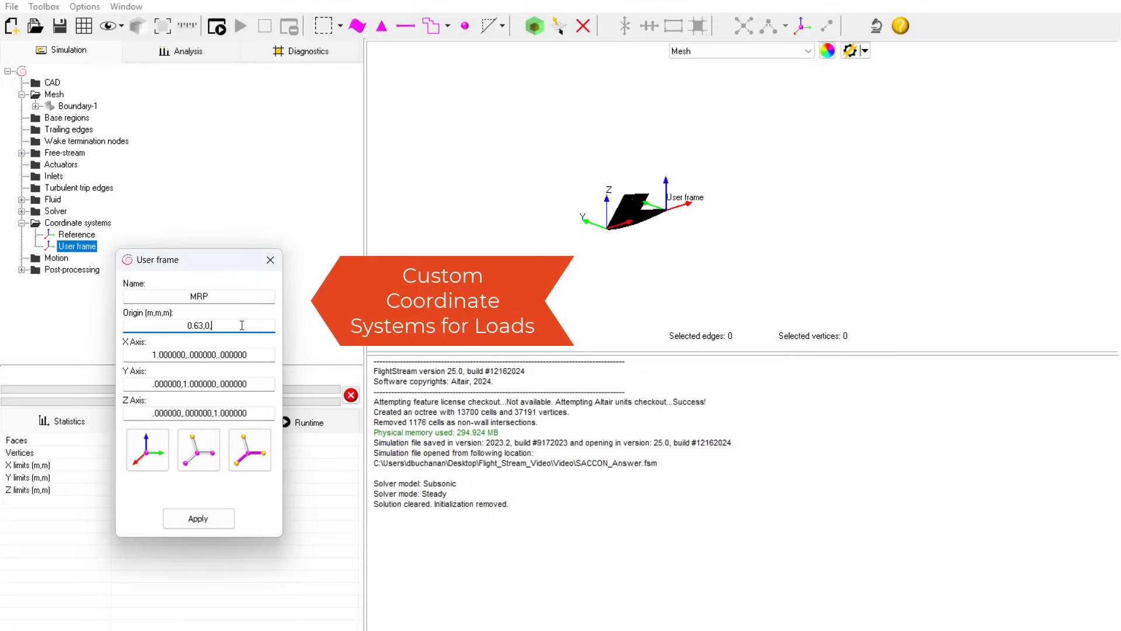
text(0)
click(199, 518)
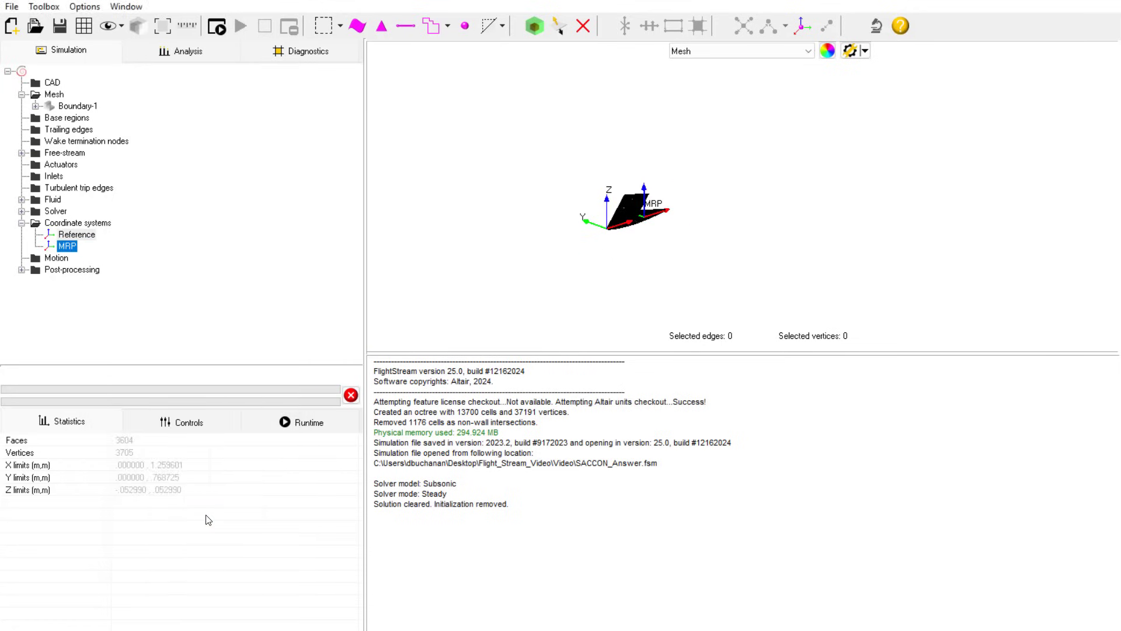
Step: Enter a freestream velocity of 57.85 and a maximum of 12 parallel threads in the Runtime panel
click(232, 466)
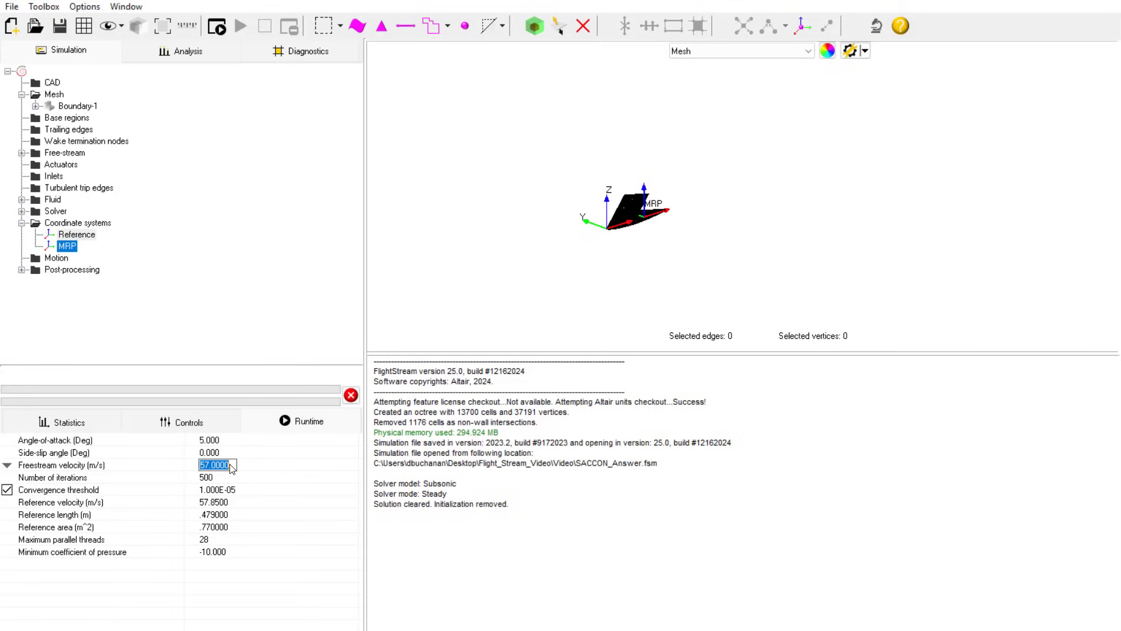
text(57.85)
key(Return)
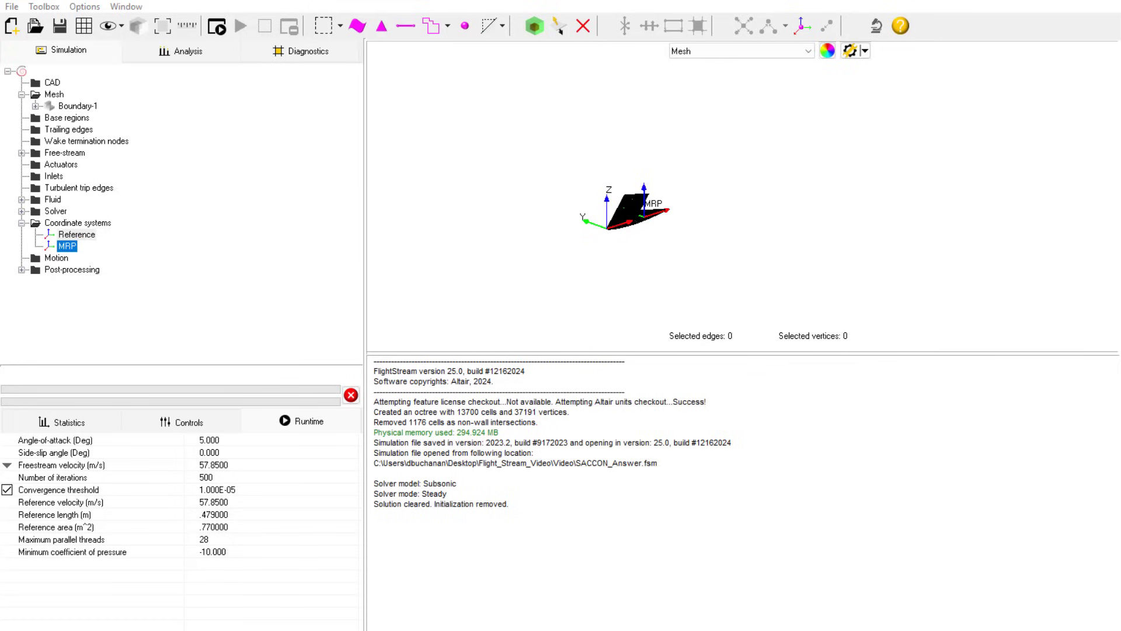
click(220, 542)
text(12)
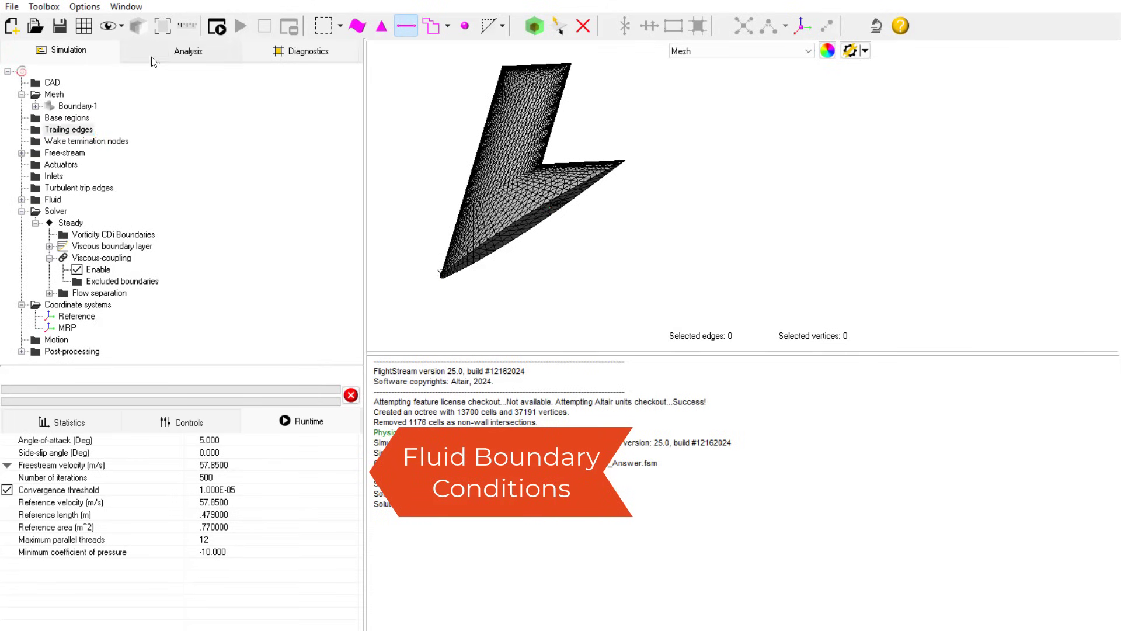
Step: Reference the aerodynamic loads to the MRP coordinate system and initialize the solver
click(157, 59)
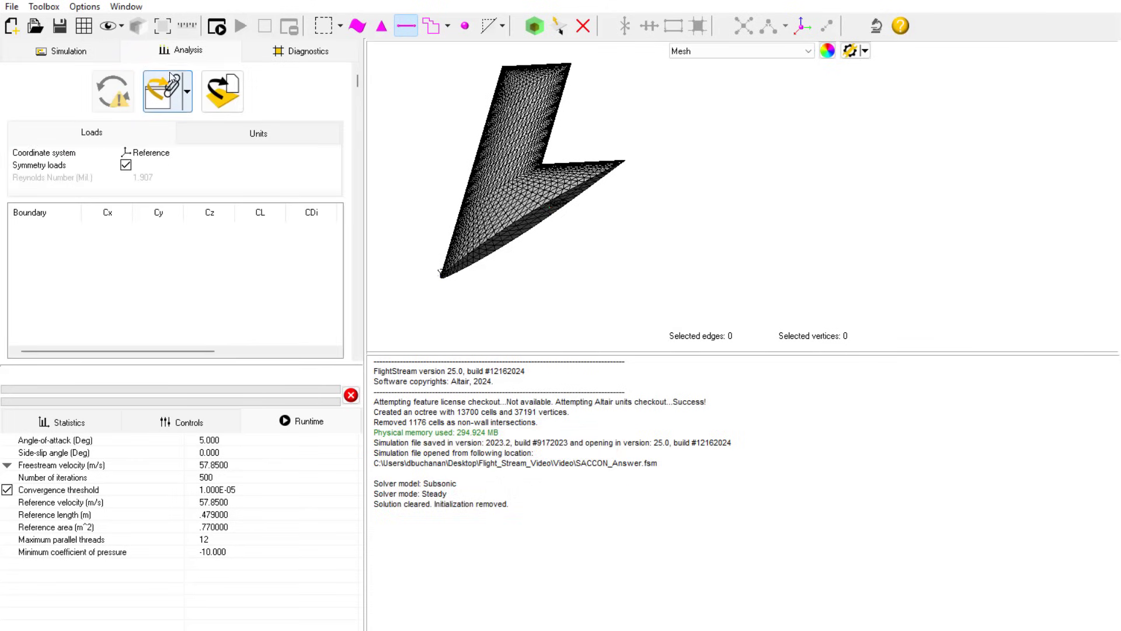
click(150, 154)
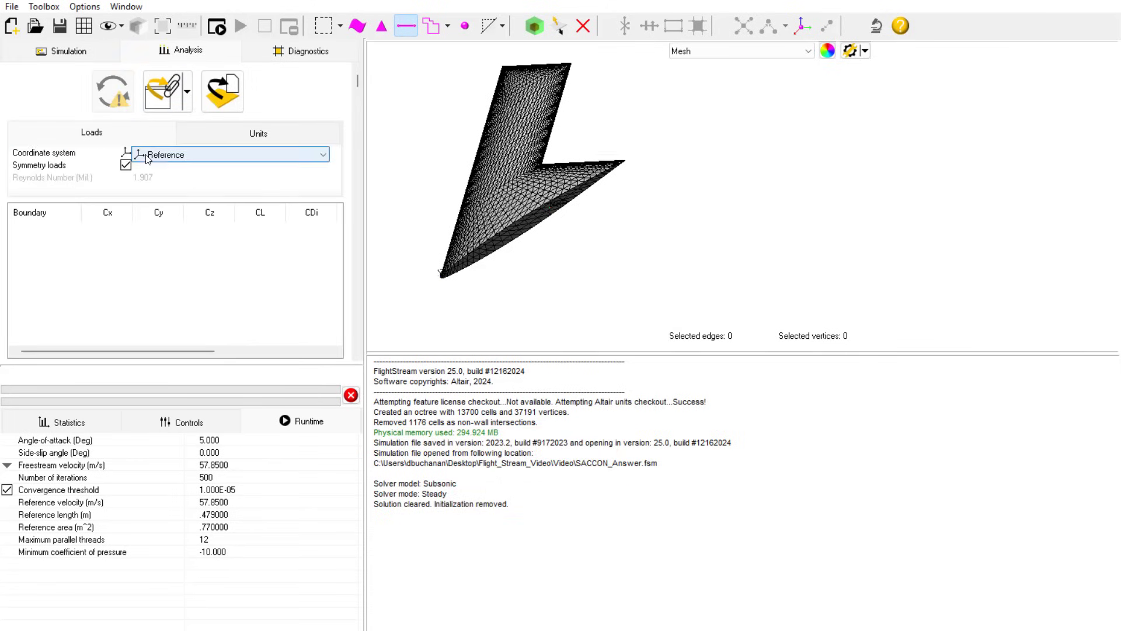
click(173, 155)
click(169, 181)
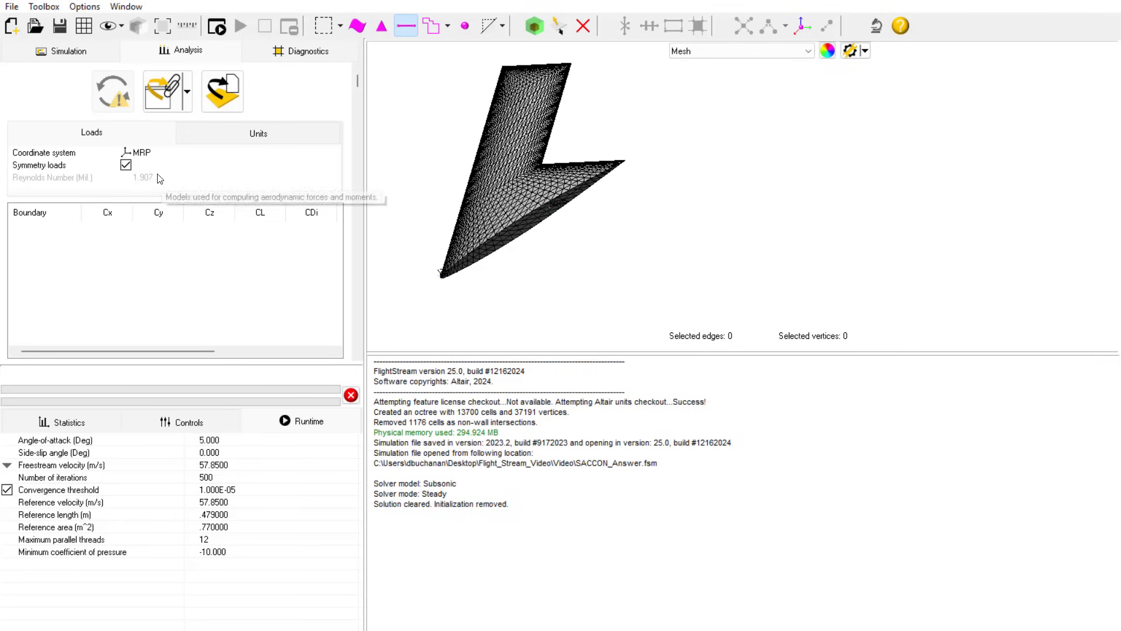
click(219, 27)
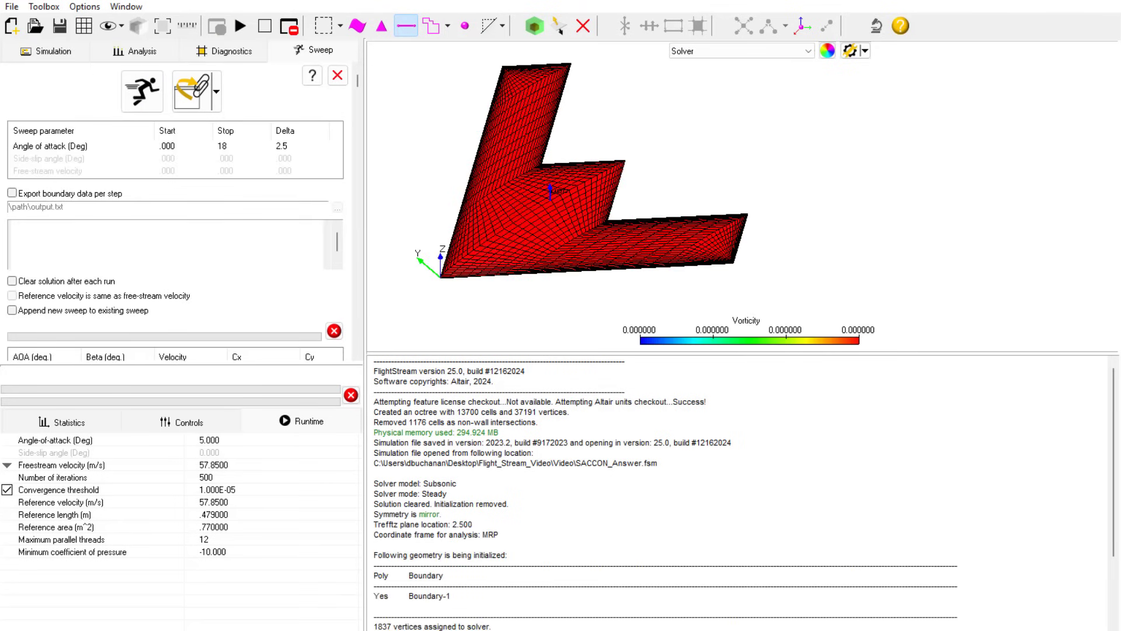
Step: Run the 0–18° angle-of-attack sweep, rotating the wing view as the wake develops
click(137, 91)
drag(561, 176, 604, 158)
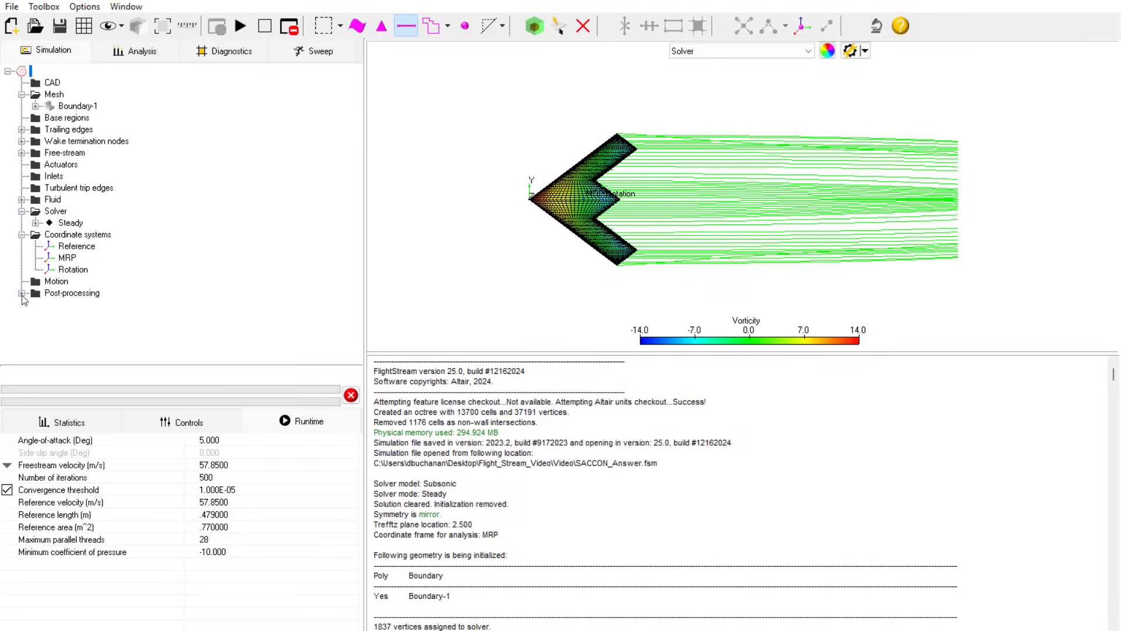
Step: Expand Post-processing and switch the display to Plots to view velocity and pressure residuals
click(21, 293)
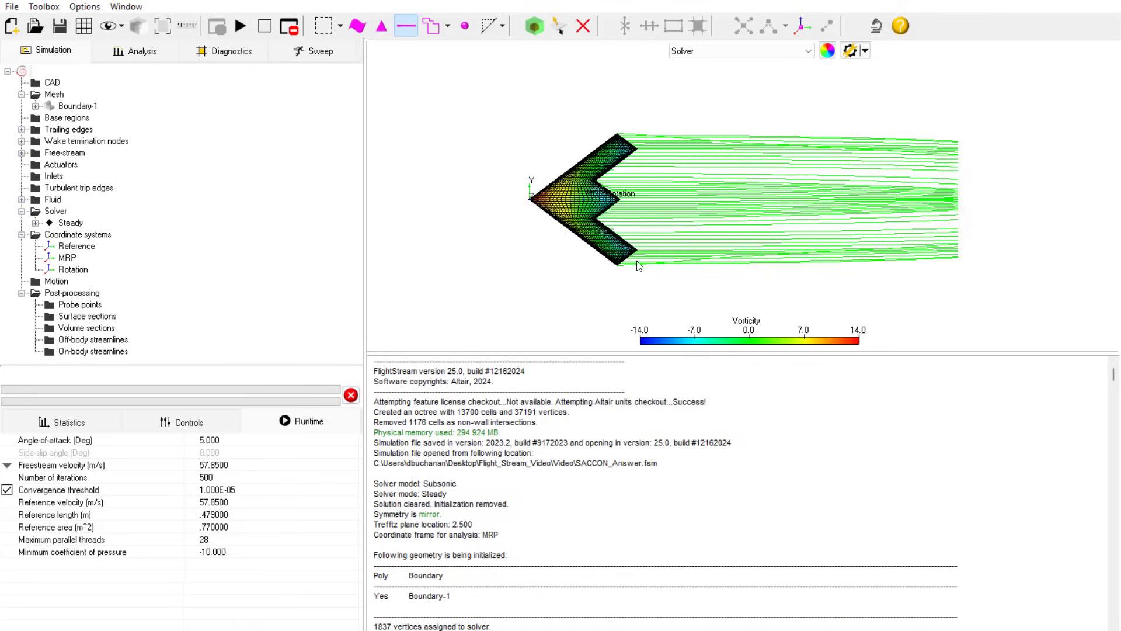
drag(639, 265, 629, 192)
click(752, 51)
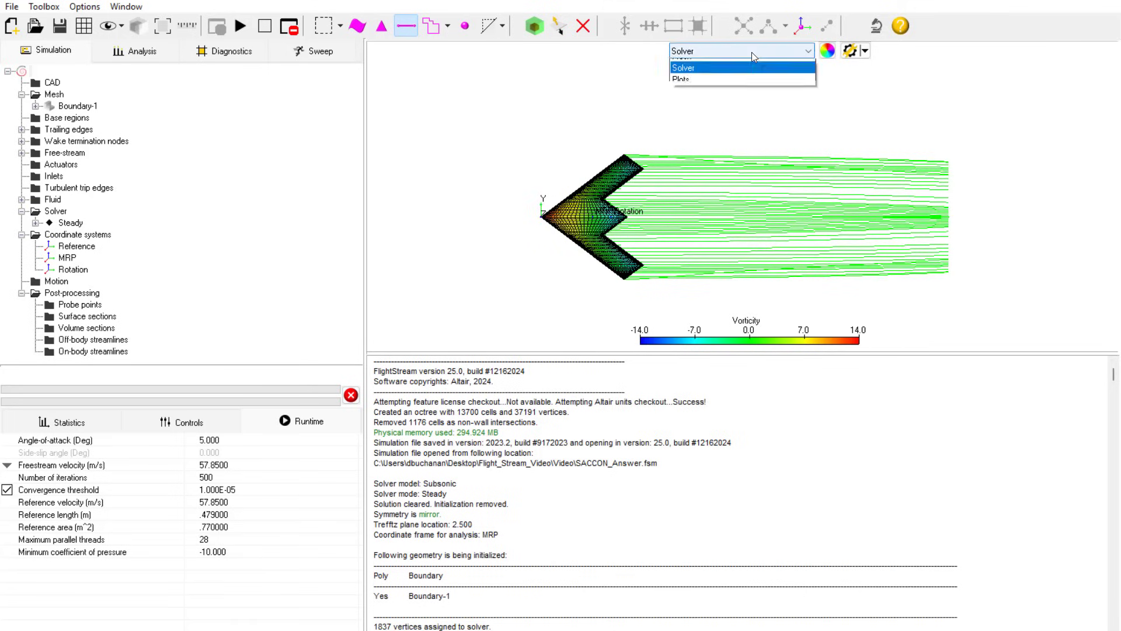
click(720, 98)
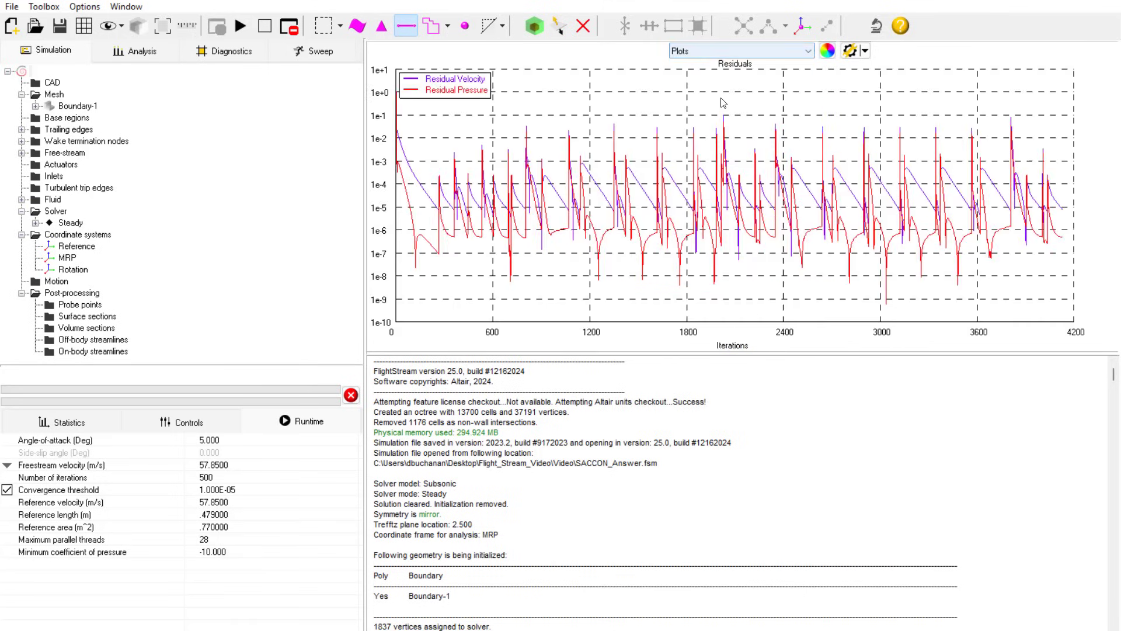
click(828, 52)
click(777, 110)
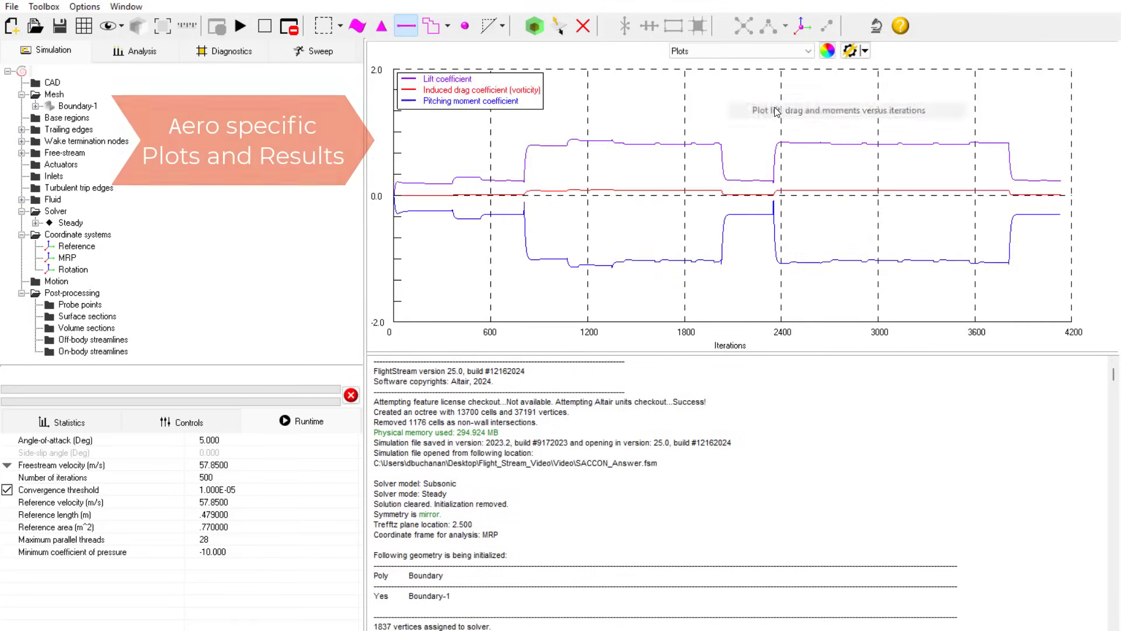
right_click(778, 176)
click(817, 213)
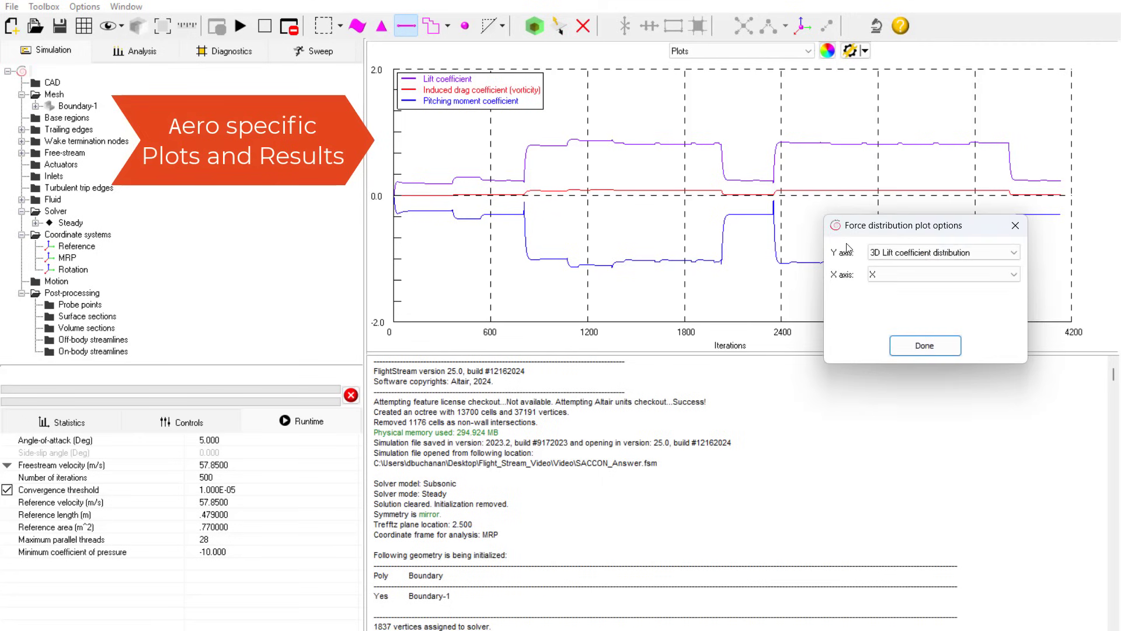
click(949, 348)
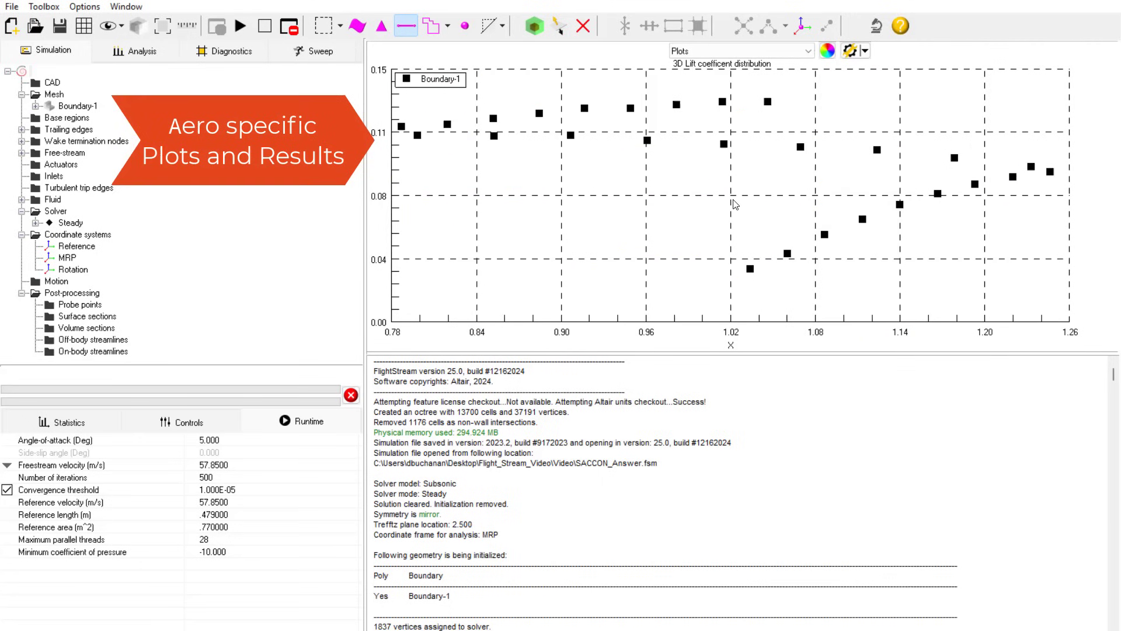
click(762, 52)
click(762, 52)
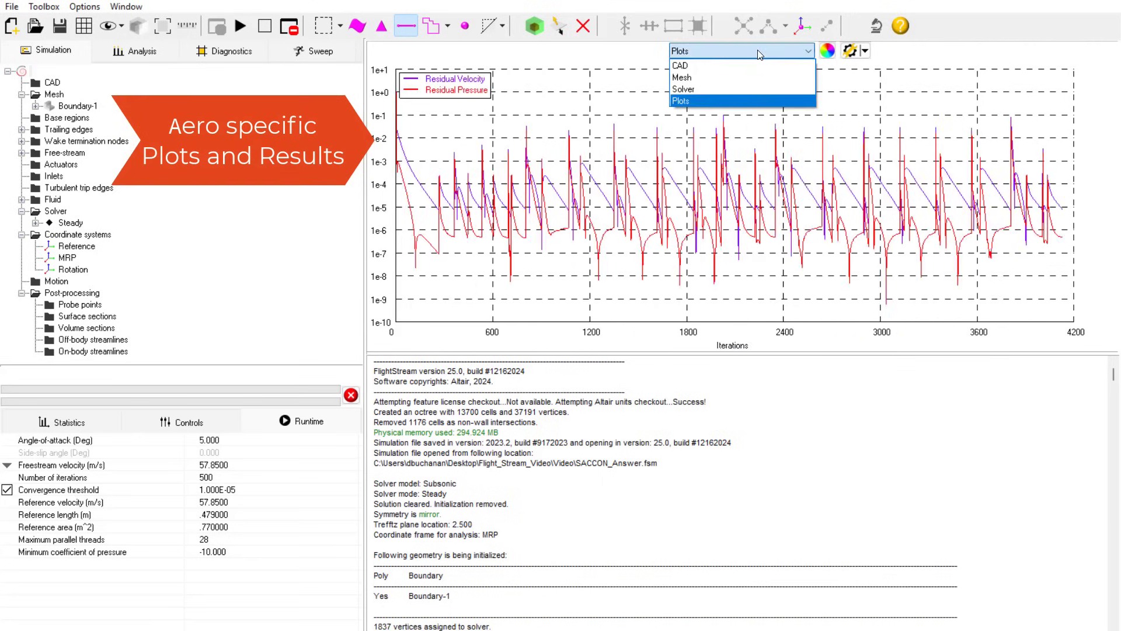
click(738, 86)
Step: Orbit the vorticity-colored half-wing to view its wake streamlines from an oblique angle
drag(652, 295, 715, 158)
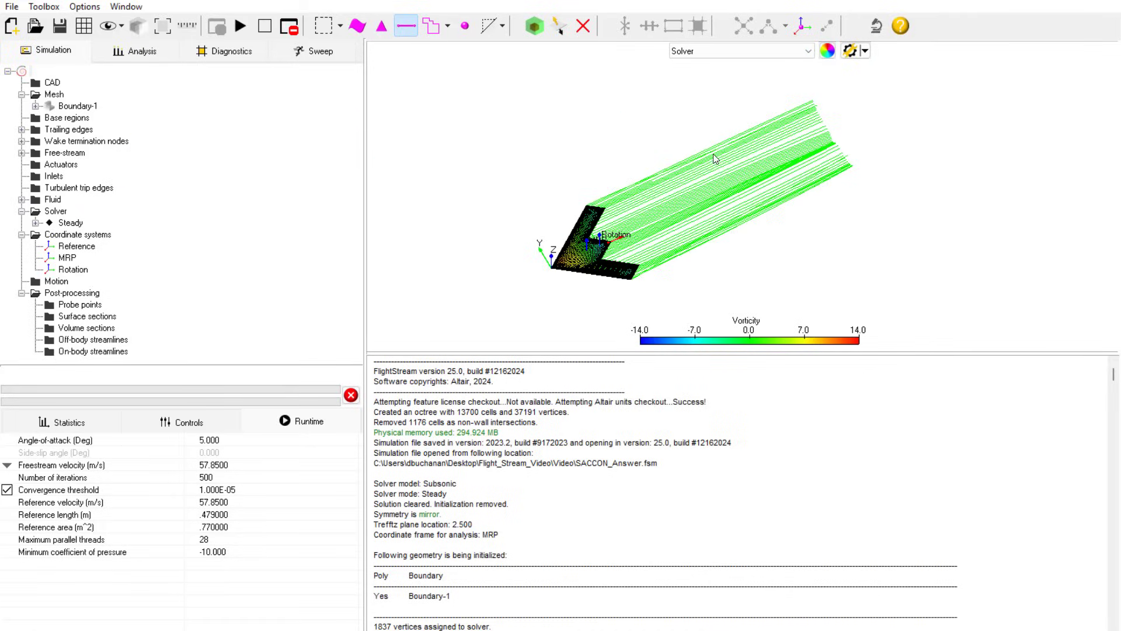